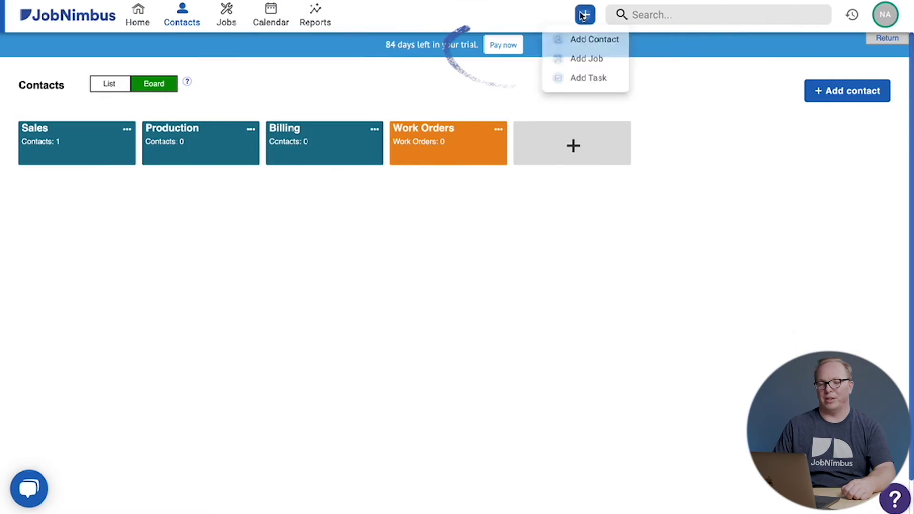
Open an empty Create Contact form from the blue + button's Add Contact option.
click(586, 38)
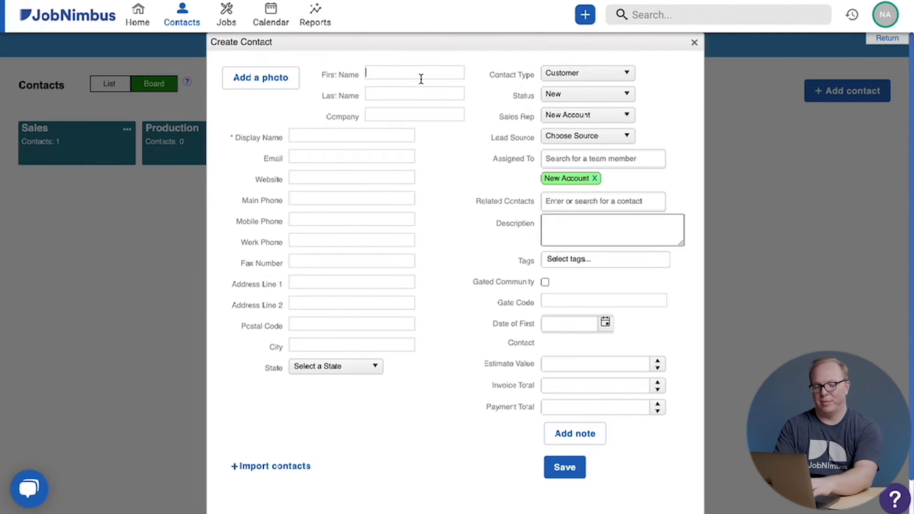
Enter the contact's first and last name so the display name updates.
text(John)
key(Tab)
text(Doe)
text( II)
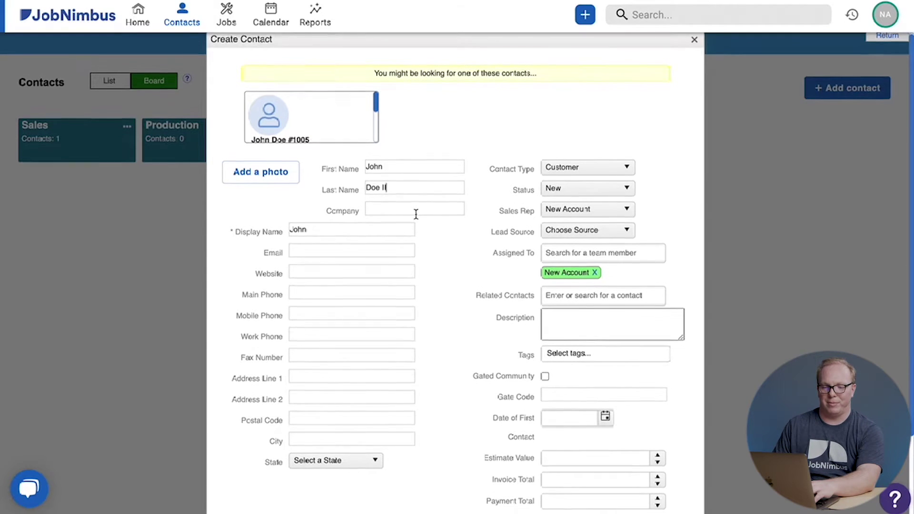
scroll(381, 224, down, 1)
scroll(341, 236, down, 2)
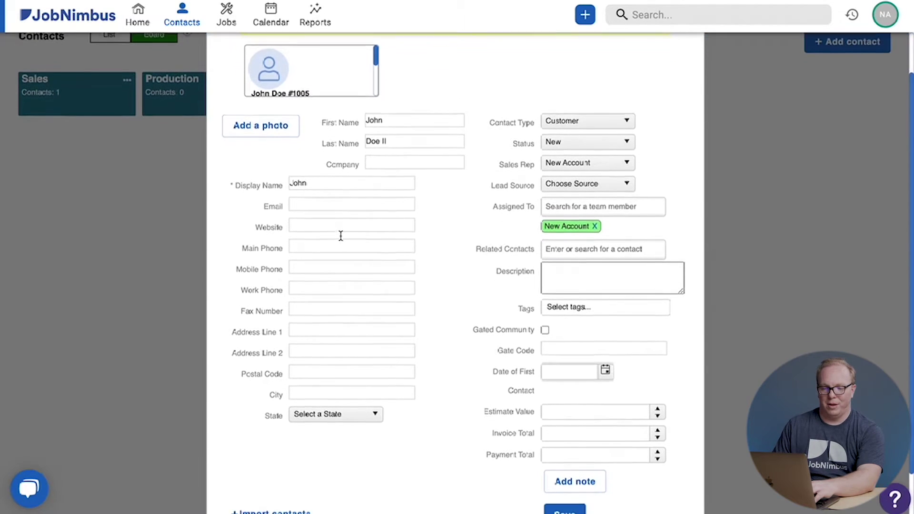
click(310, 246)
Fill in the contact's e-mail address and mobile phone number.
click(338, 117)
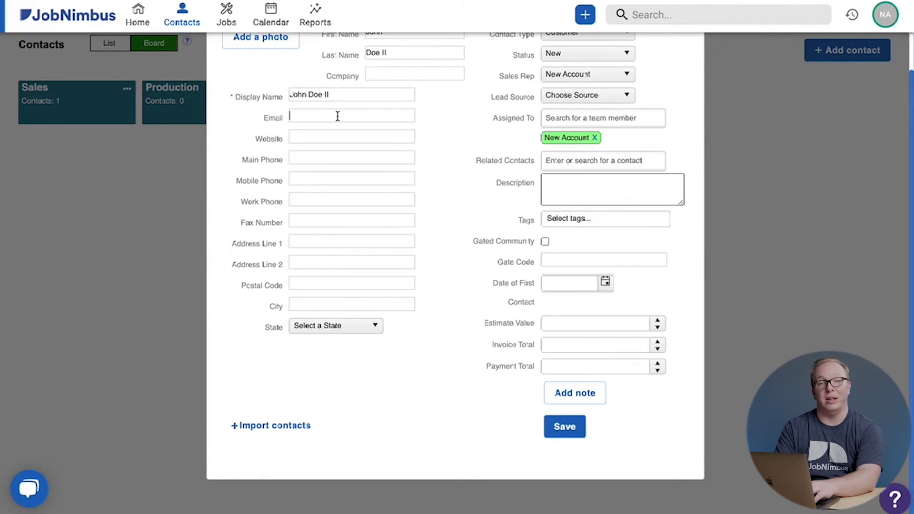
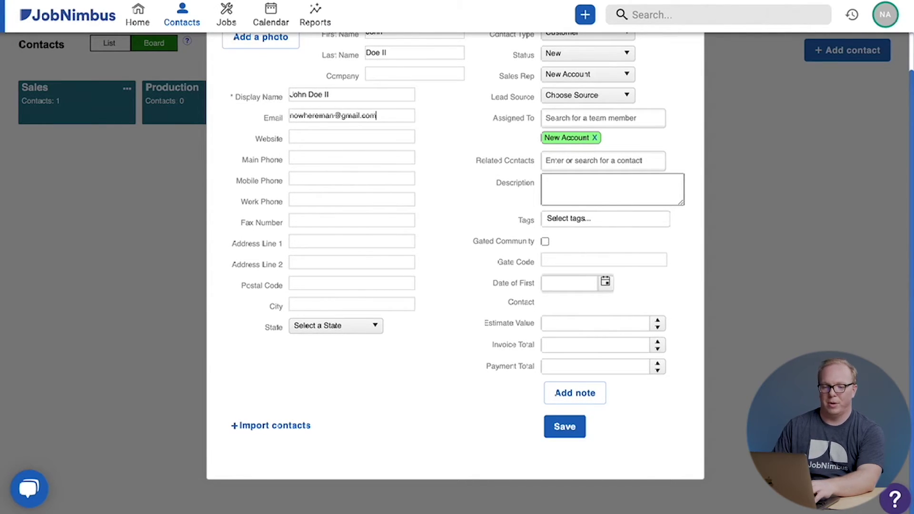
click(315, 182)
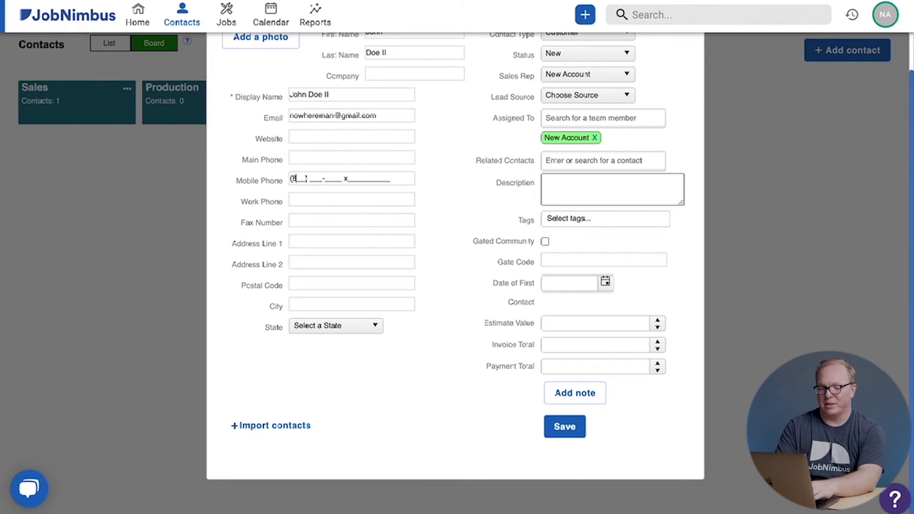
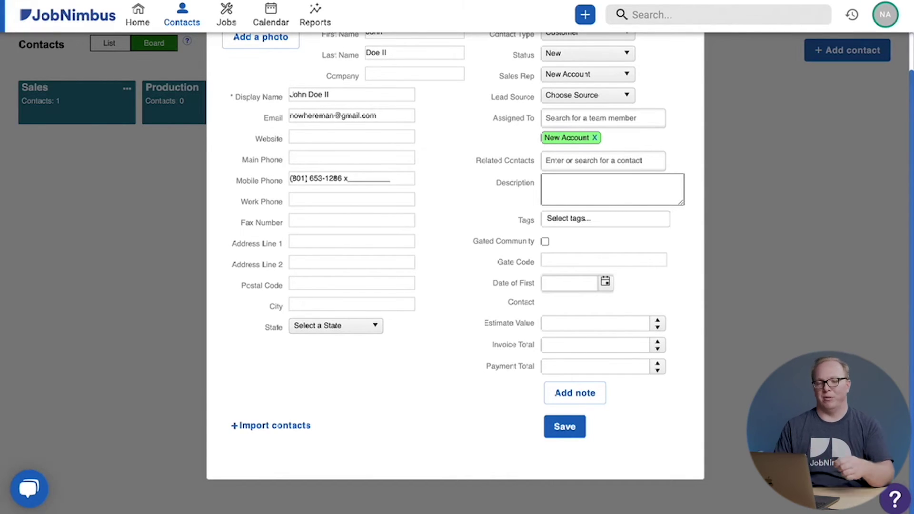
scroll(497, 123, up, 2)
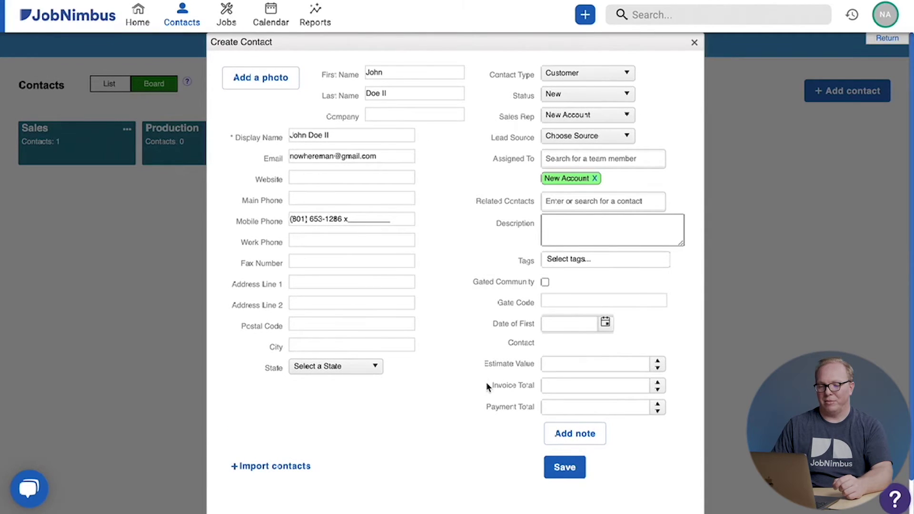
Save the new contact and show the Jobs tab on its record.
click(573, 468)
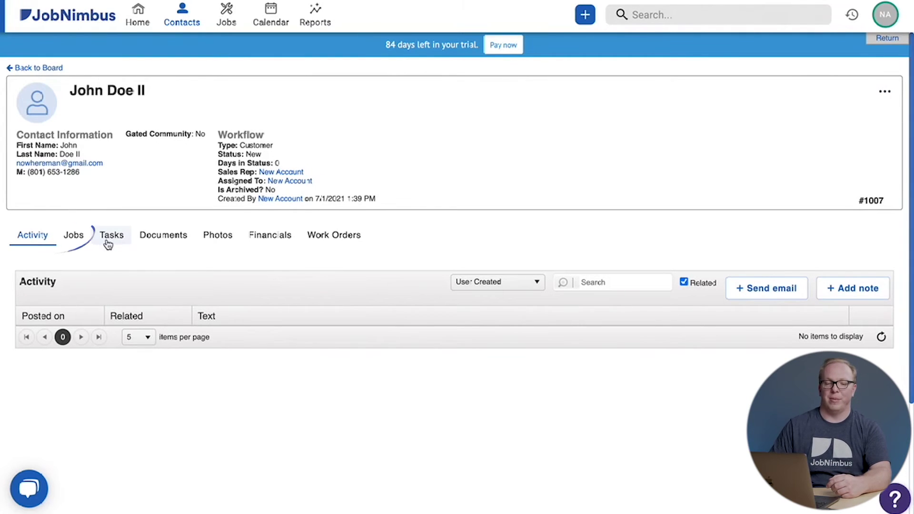
click(73, 241)
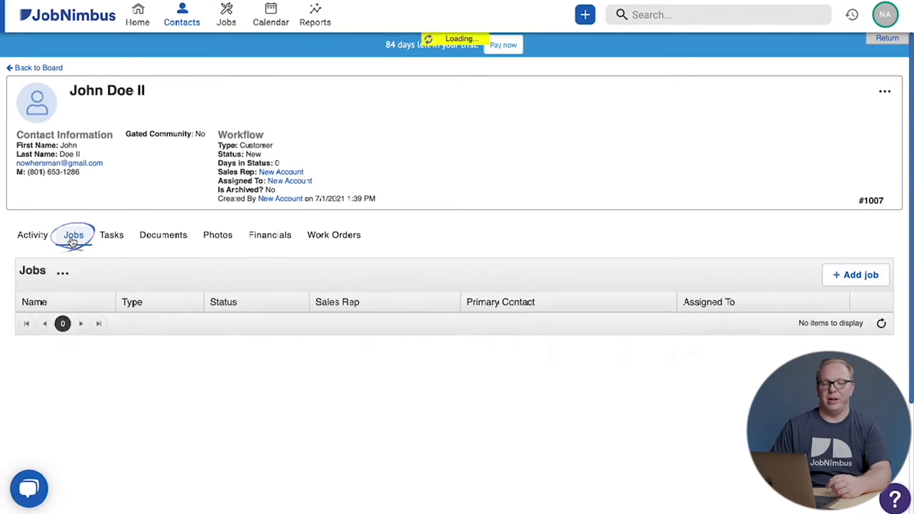
Add a job named with the contact's name plus '- Apartment Glenwood', then start the street address.
click(853, 280)
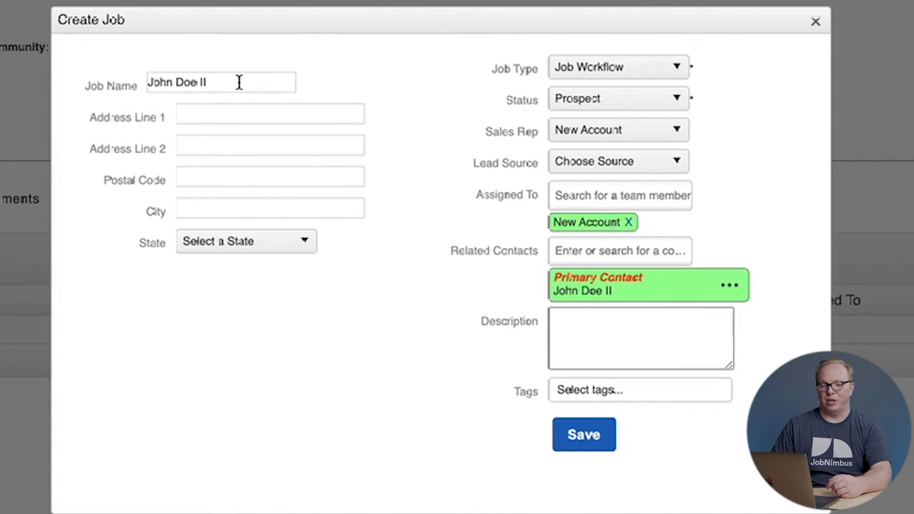
click(239, 83)
drag(239, 82, 92, 75)
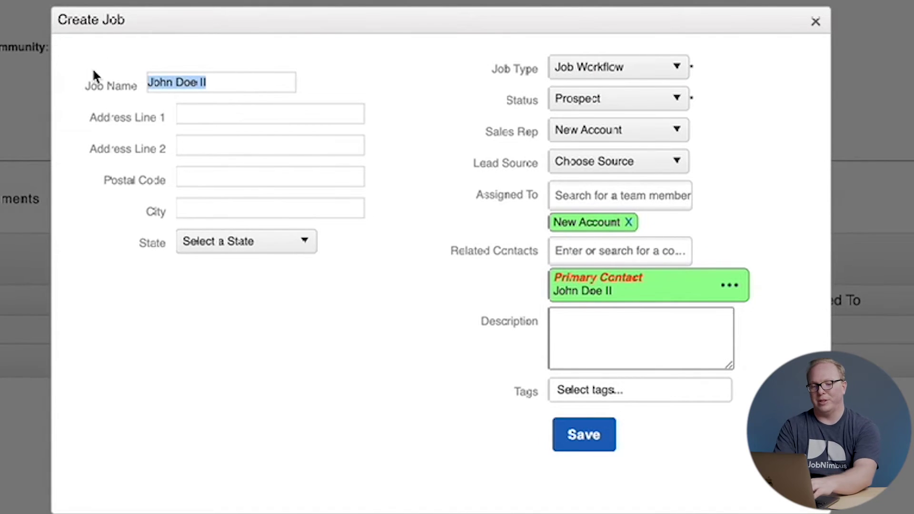
text(Jo)
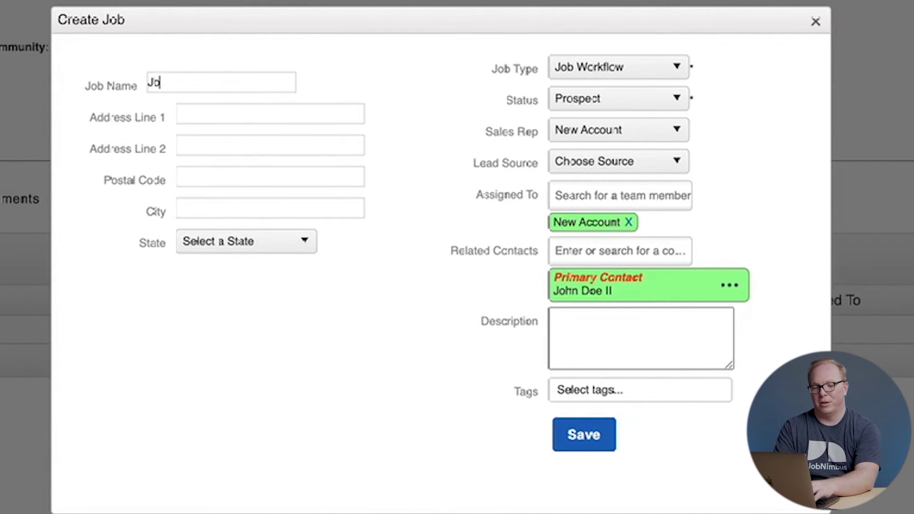
text(hn Doe - )
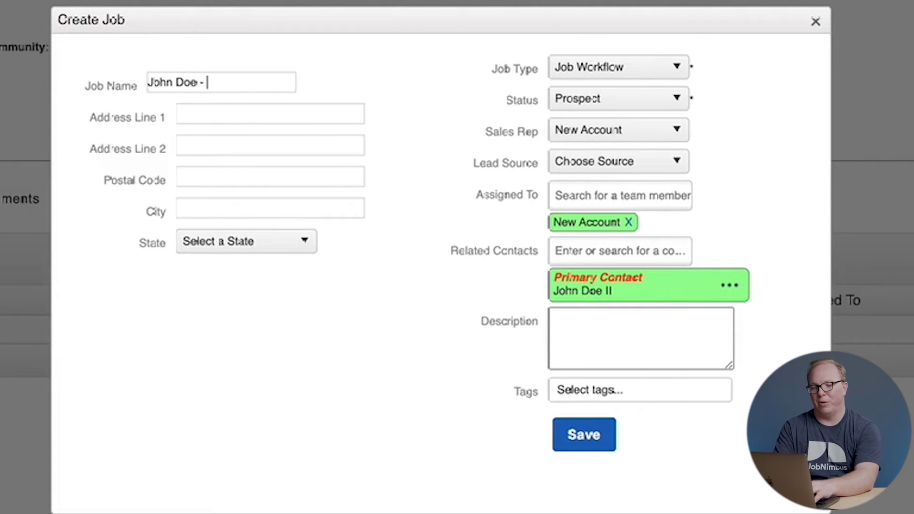
text(Apartment Glenwood)
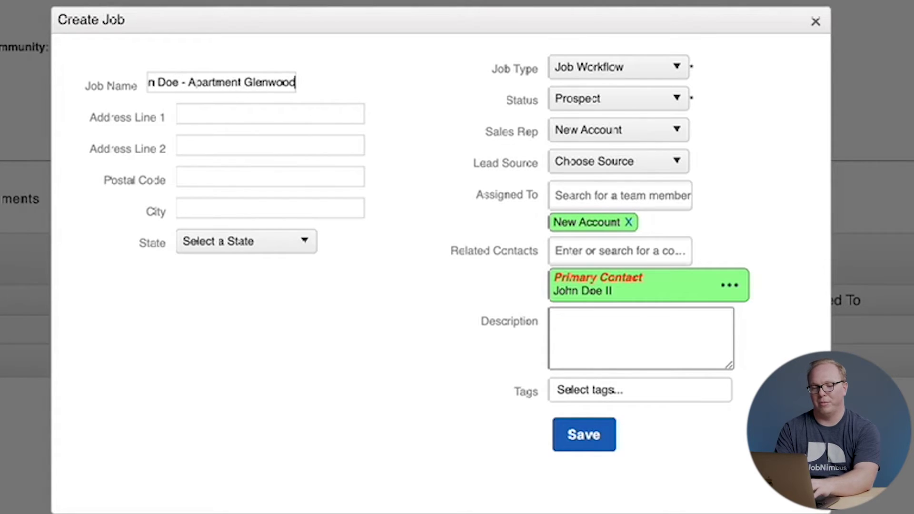
click(229, 115)
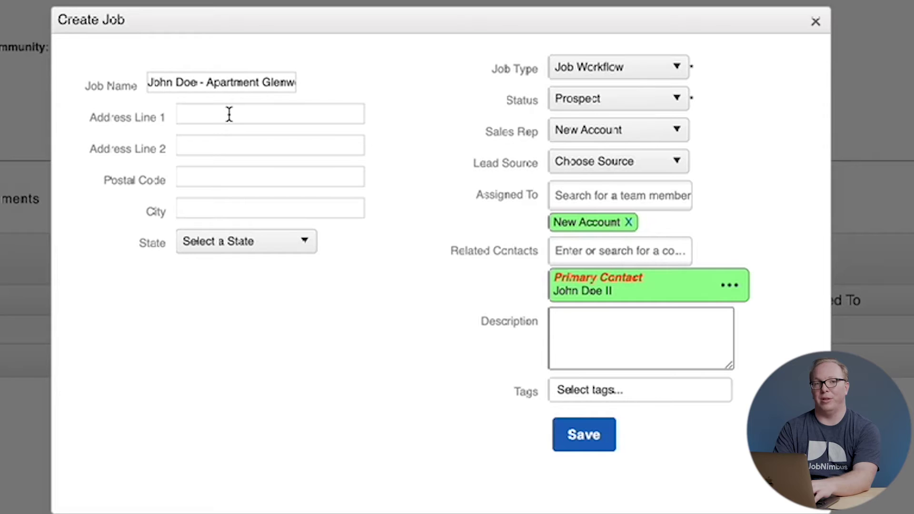
text(Glenwood Drive)
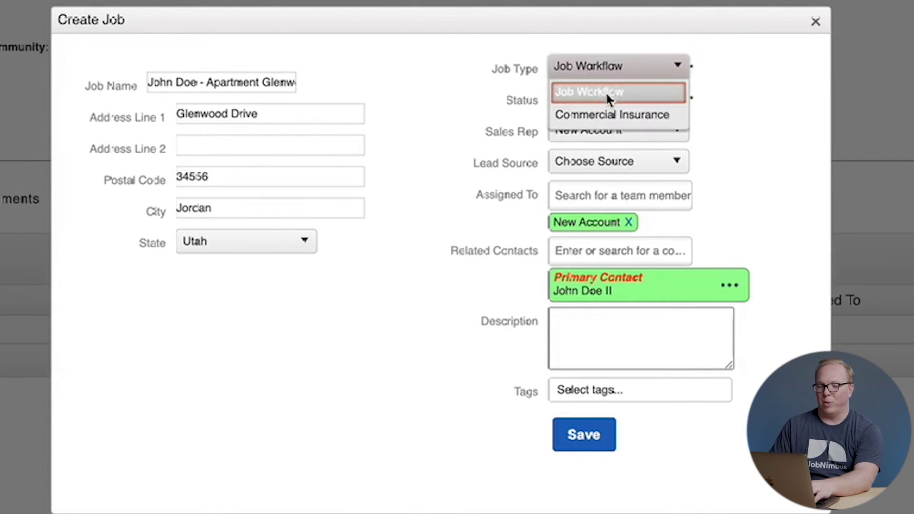
Keep Job Workflow as job type and New Account as sales rep, and set lead source to Referral.
click(605, 93)
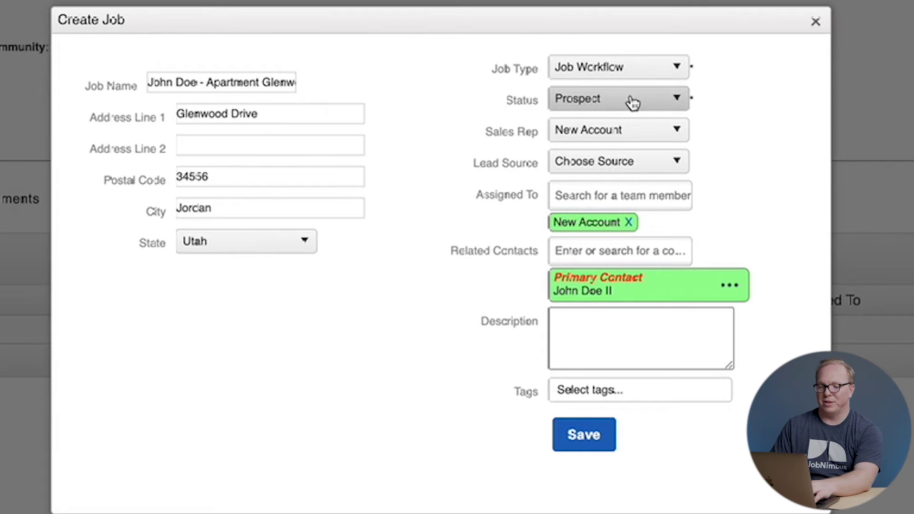
click(637, 130)
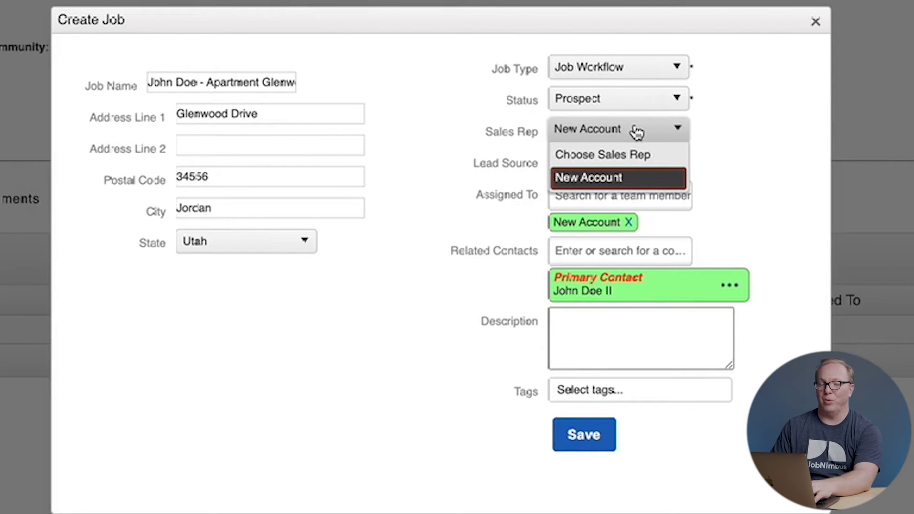
click(636, 131)
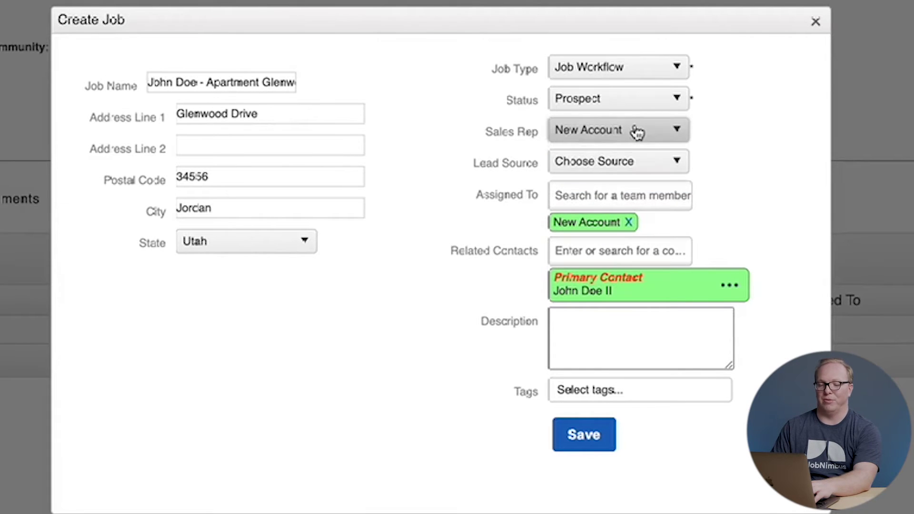
click(645, 168)
click(605, 216)
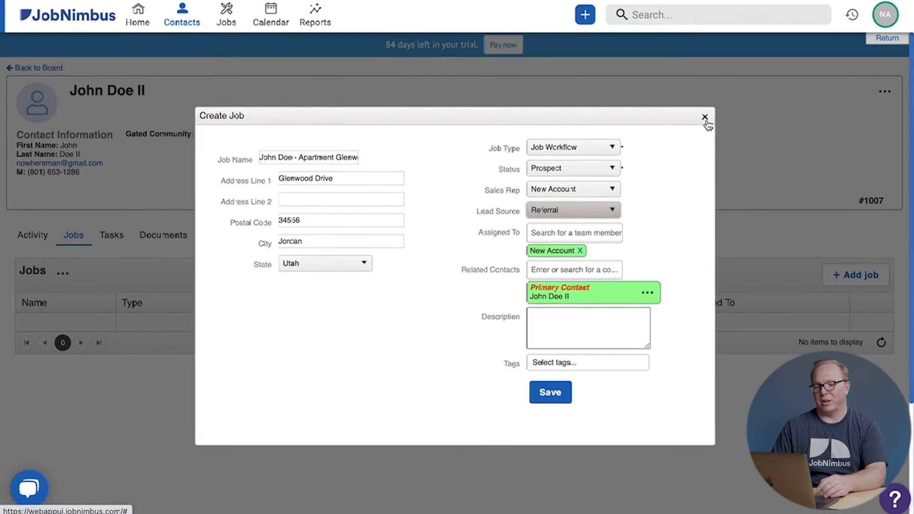
Discard the job form, go to company Settings > Job Fields, and start a new job field.
click(816, 22)
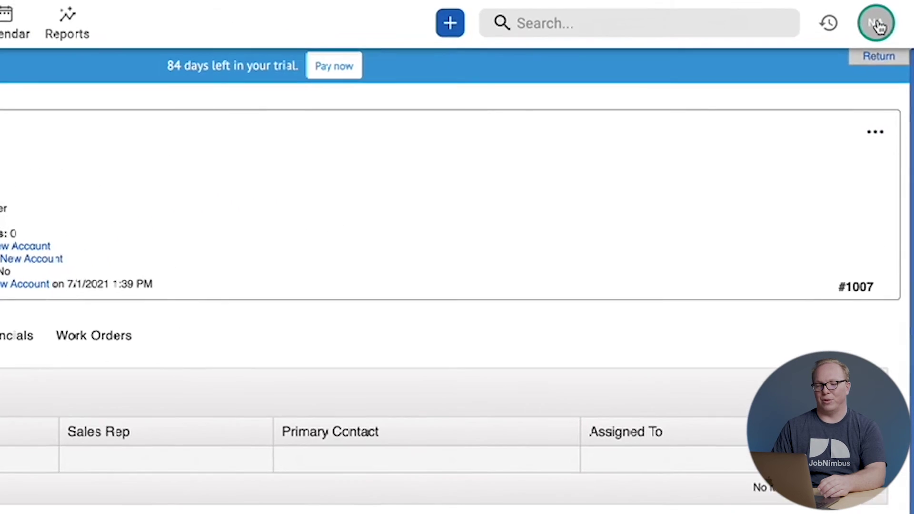
click(878, 26)
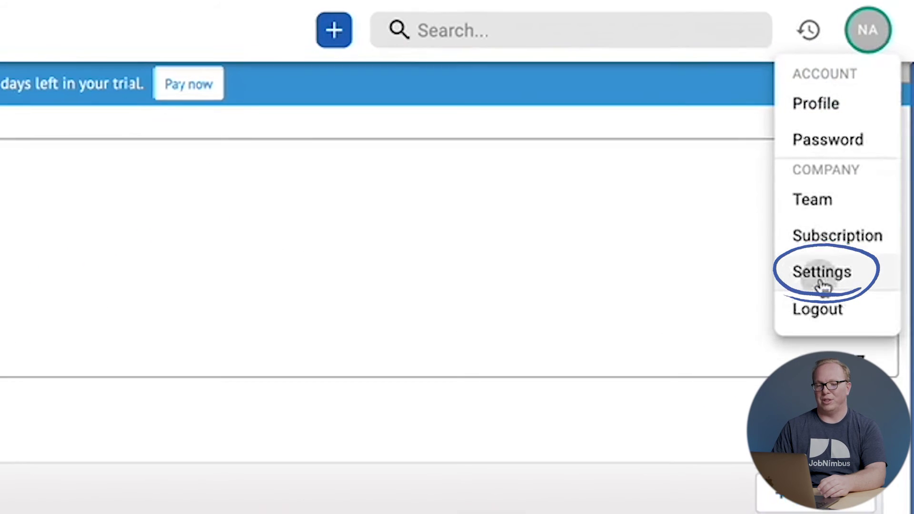
click(823, 285)
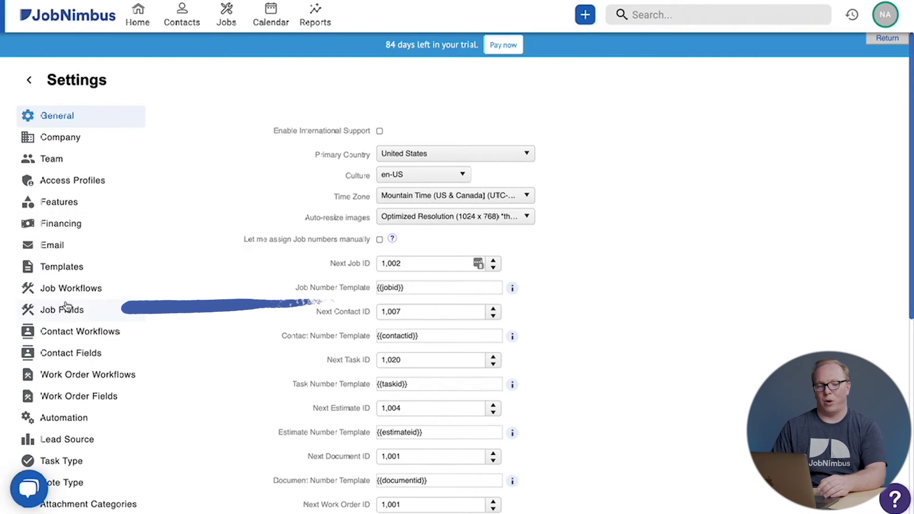
click(65, 313)
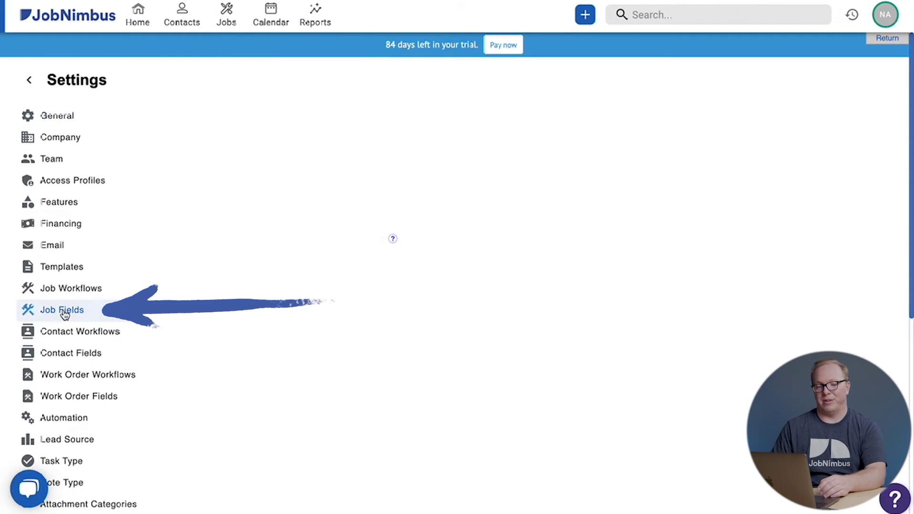
click(831, 154)
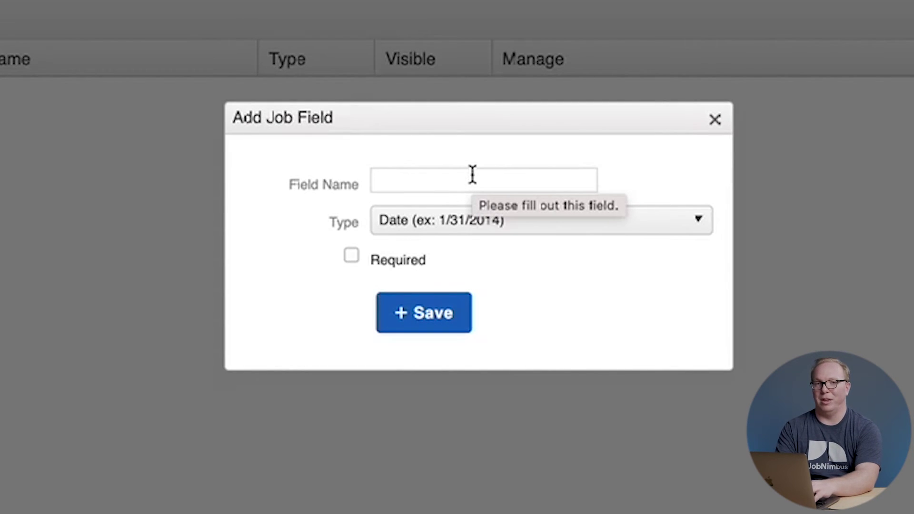
Name the new field 'Insurance Claim Number'.
text(Insa)
key(BackSpace)
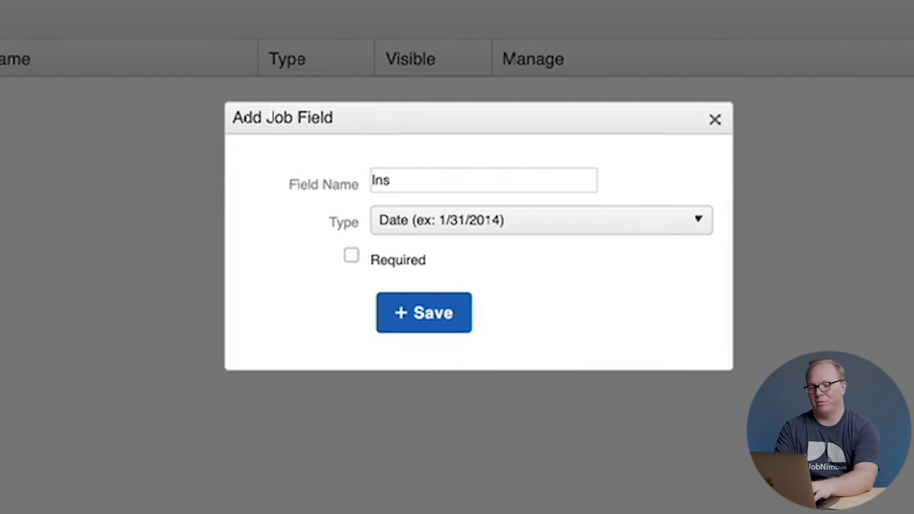
text(urance Claim)
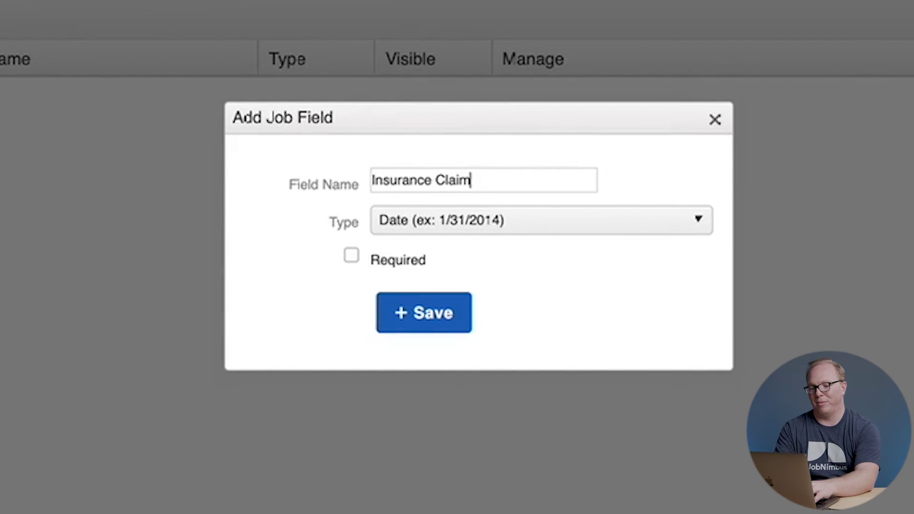
text( Number)
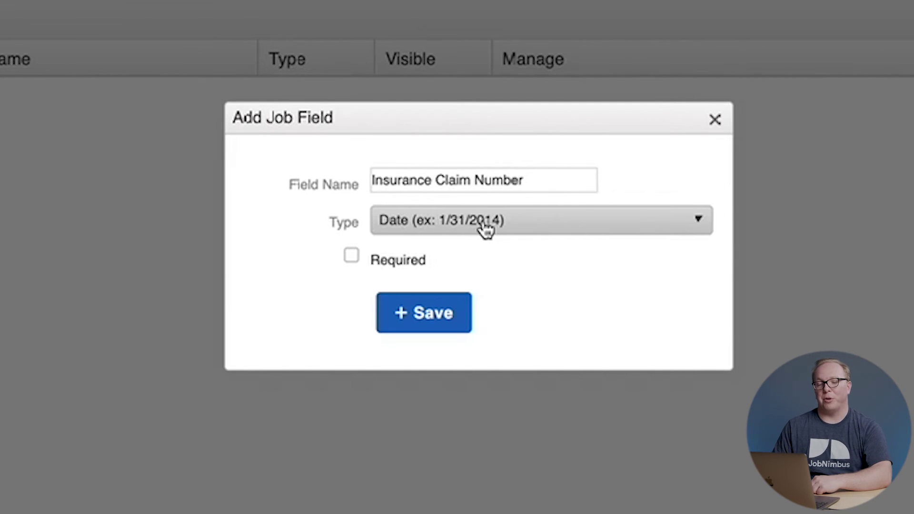
Try the Decimal, Number, Text and Boolean types before settling on Options List.
click(486, 230)
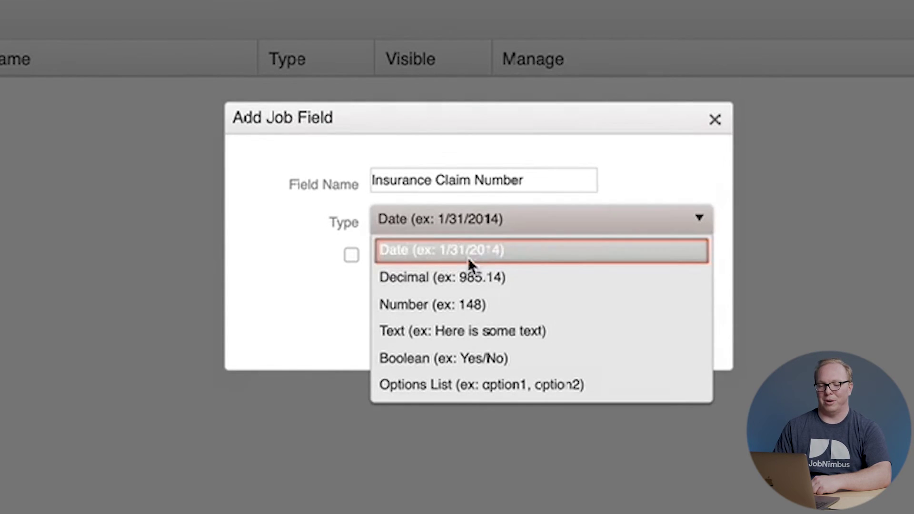
click(458, 277)
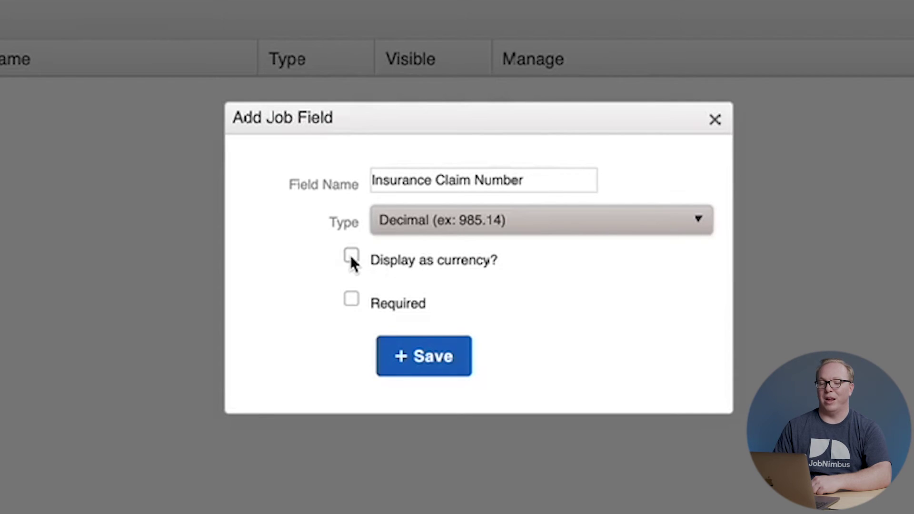
click(481, 225)
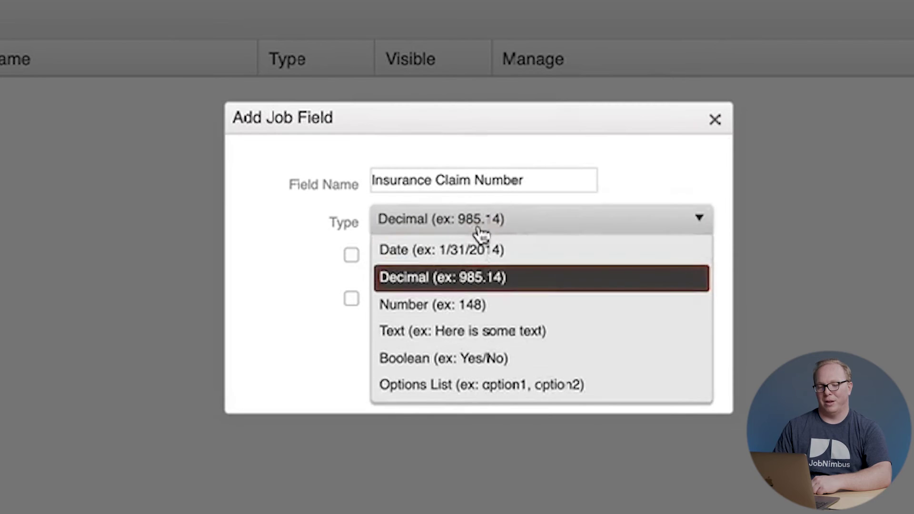
click(474, 306)
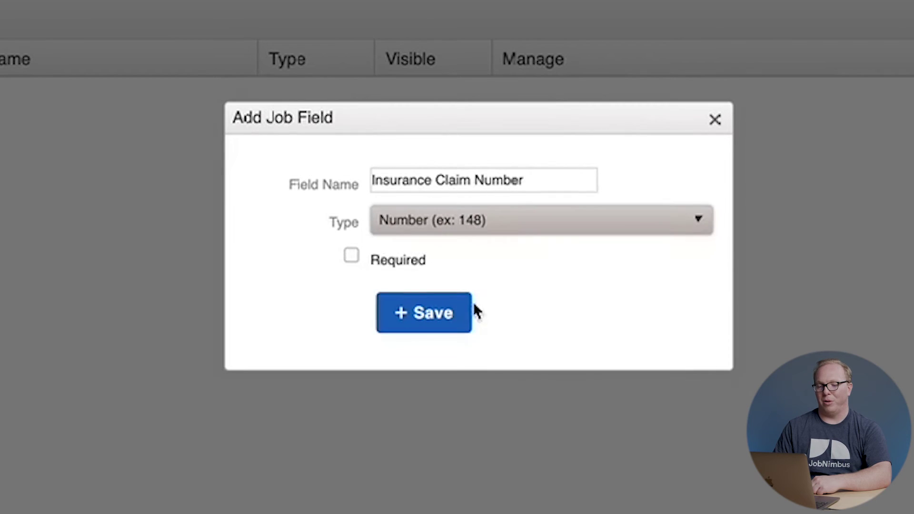
click(508, 238)
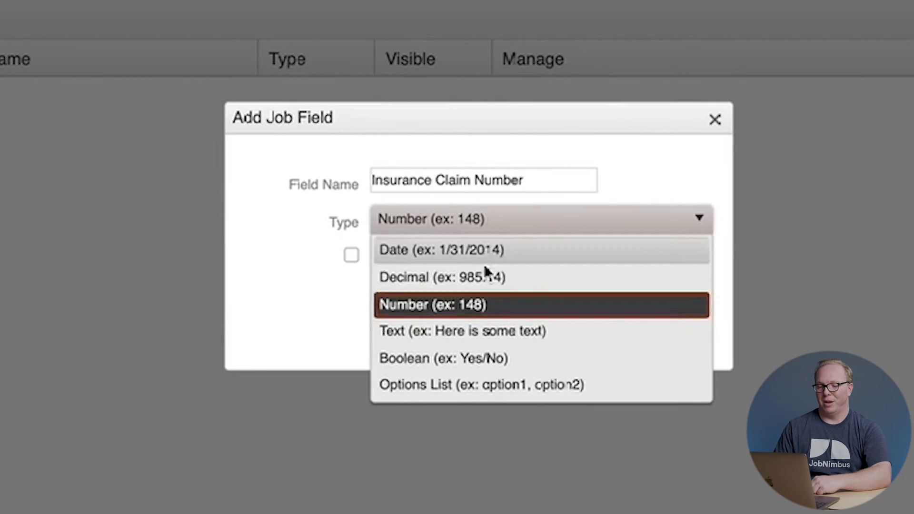
click(458, 332)
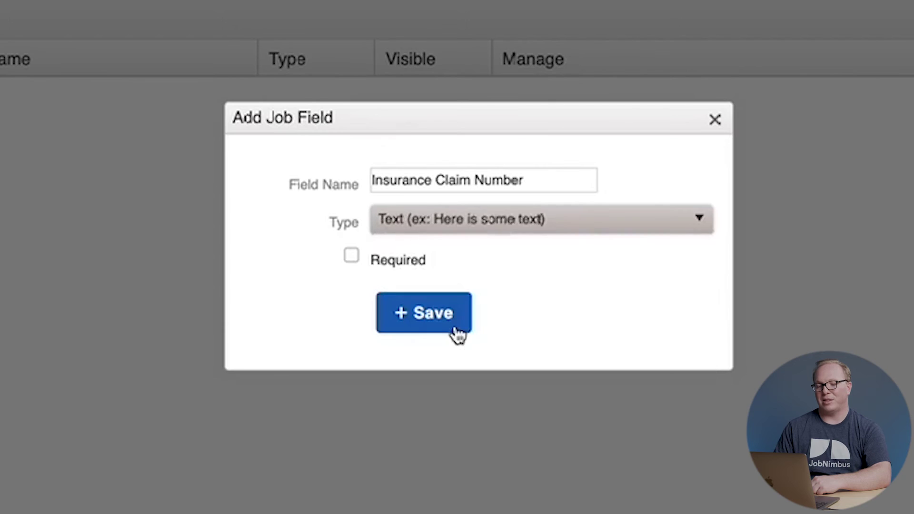
click(490, 221)
click(470, 358)
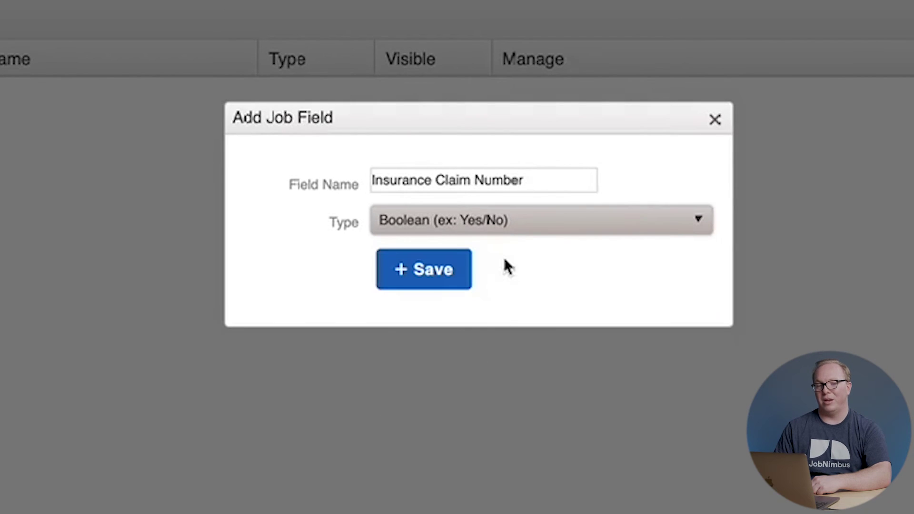
click(524, 220)
click(452, 386)
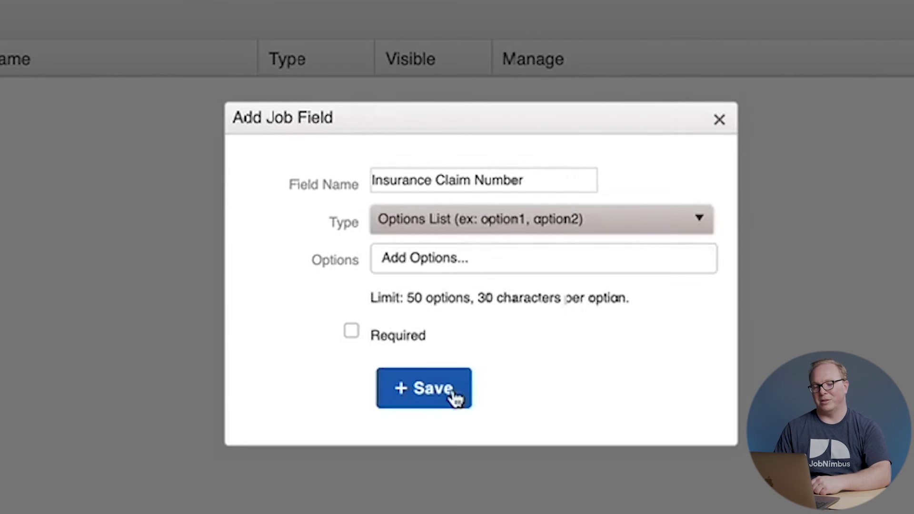
Keep Options List as the type and add Monday and Tuesday as its choices.
click(492, 259)
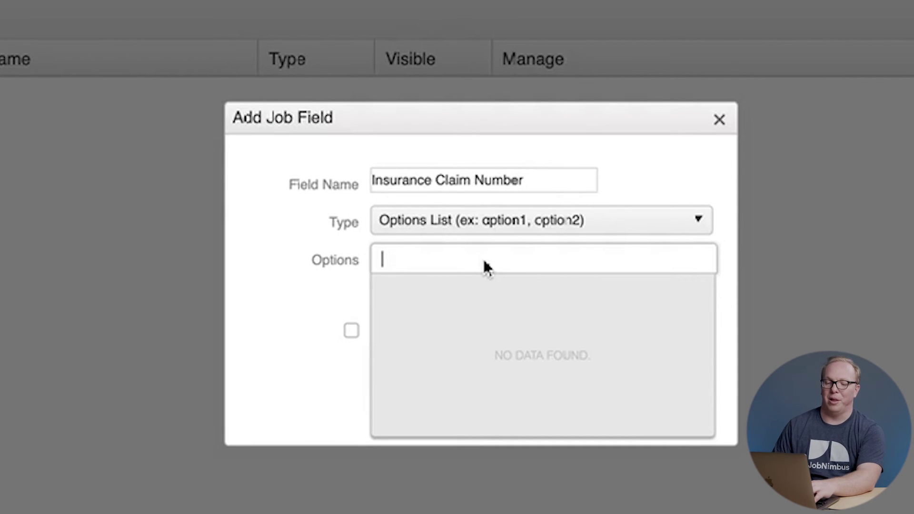
click(490, 231)
click(490, 233)
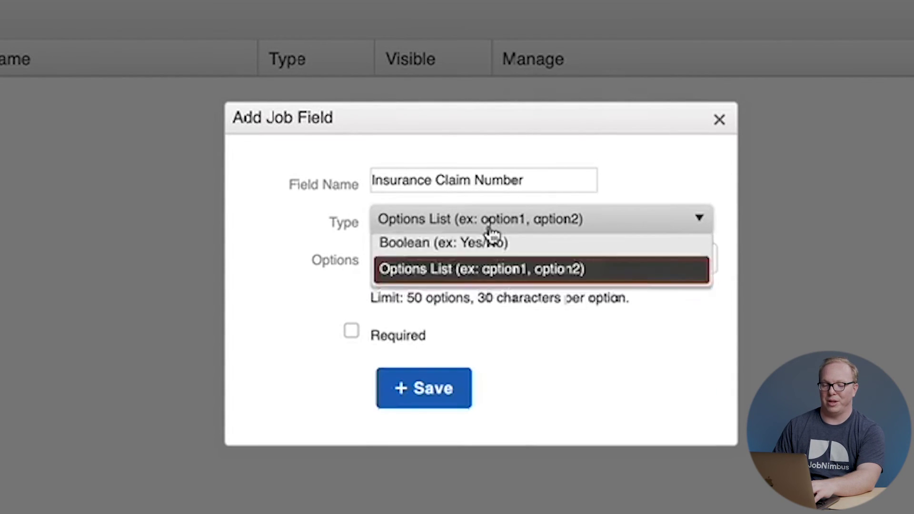
click(465, 259)
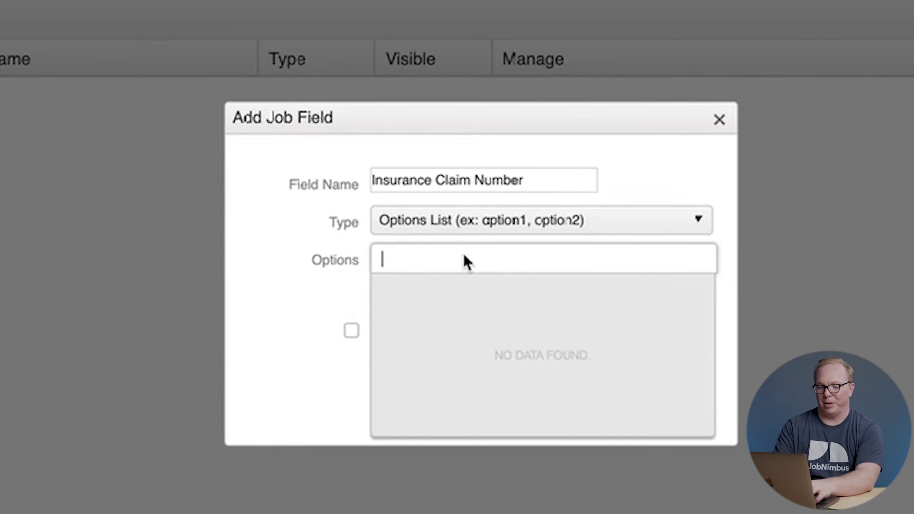
text(Monday)
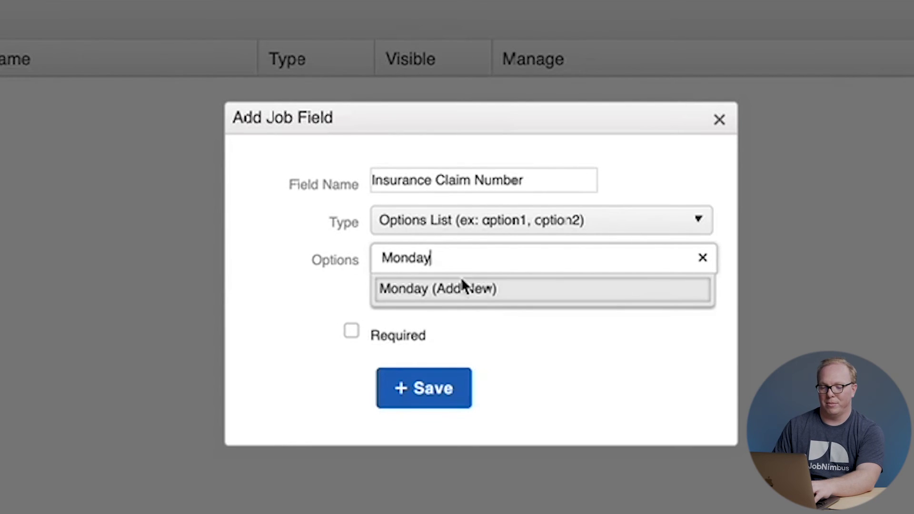
click(465, 288)
text(Tuesday)
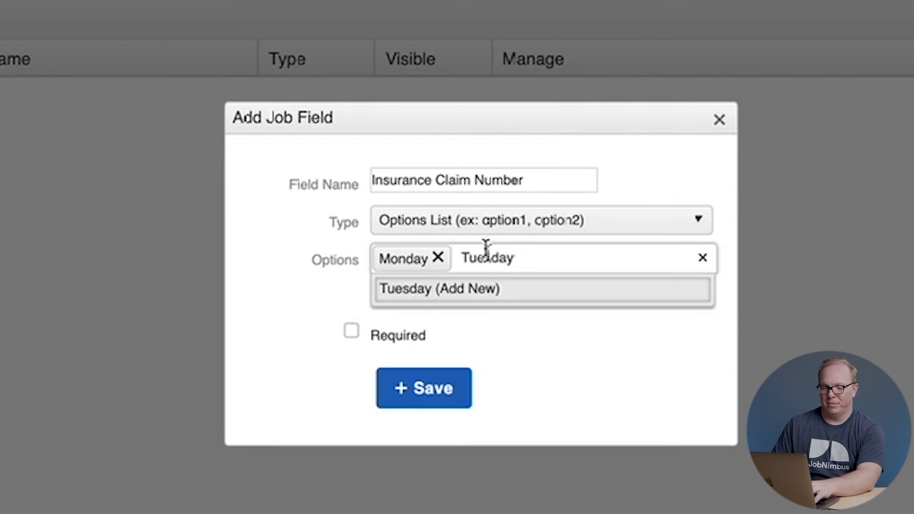
click(478, 289)
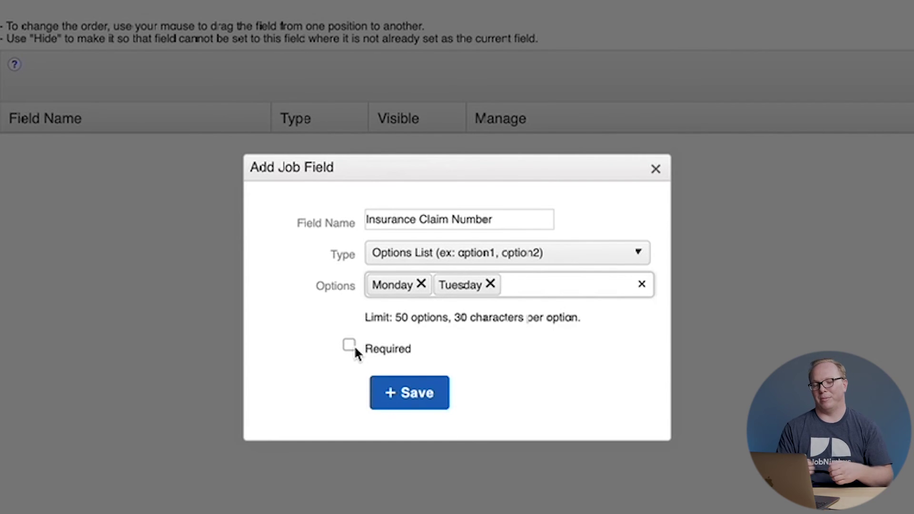
Switch the field type to Text and save the Insurance Claim Number field.
click(443, 257)
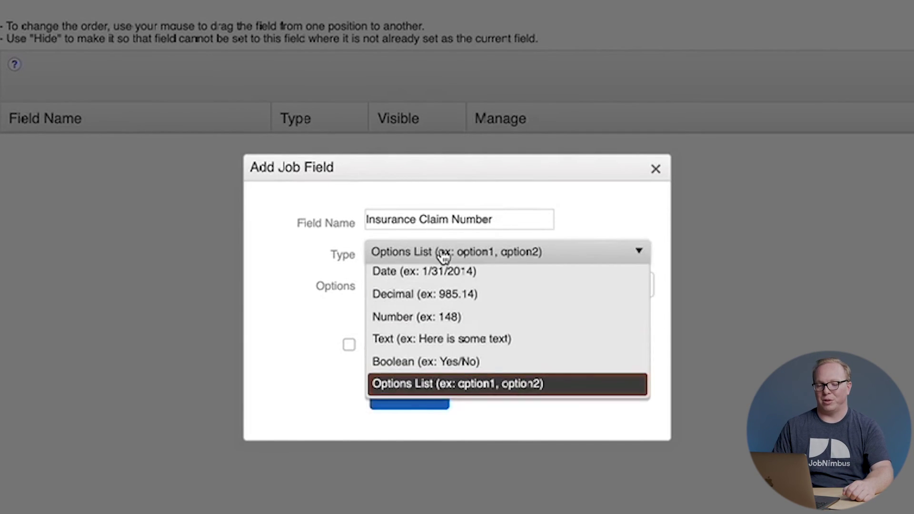
click(428, 345)
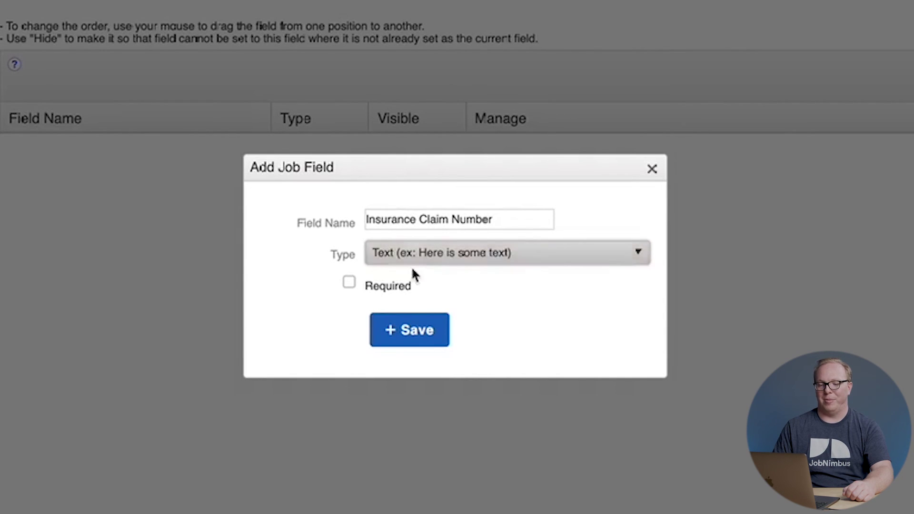
click(409, 330)
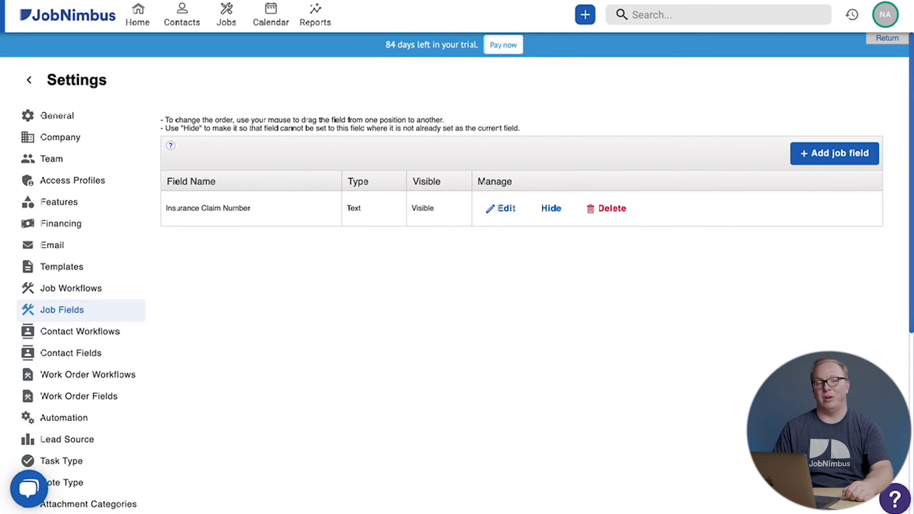
Reload the settings page and bring up the quick-add menu for contact, job or task.
key(super+r)
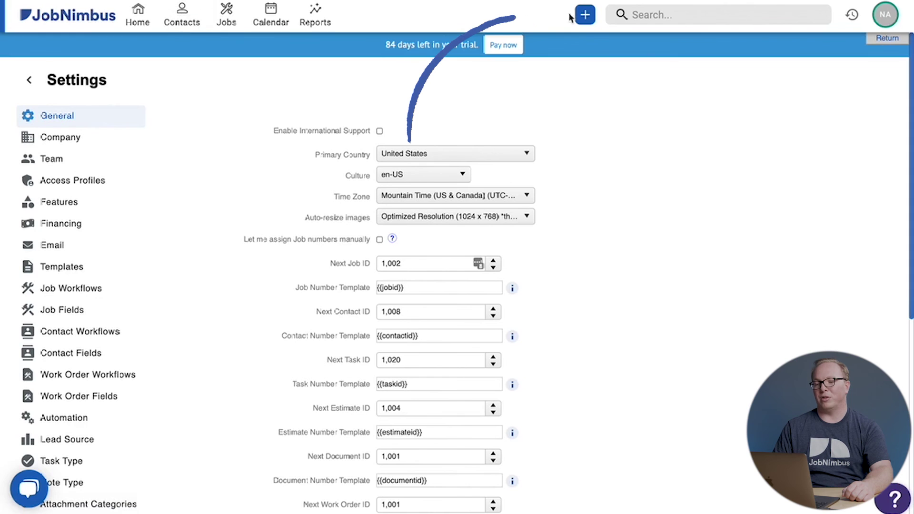
click(587, 15)
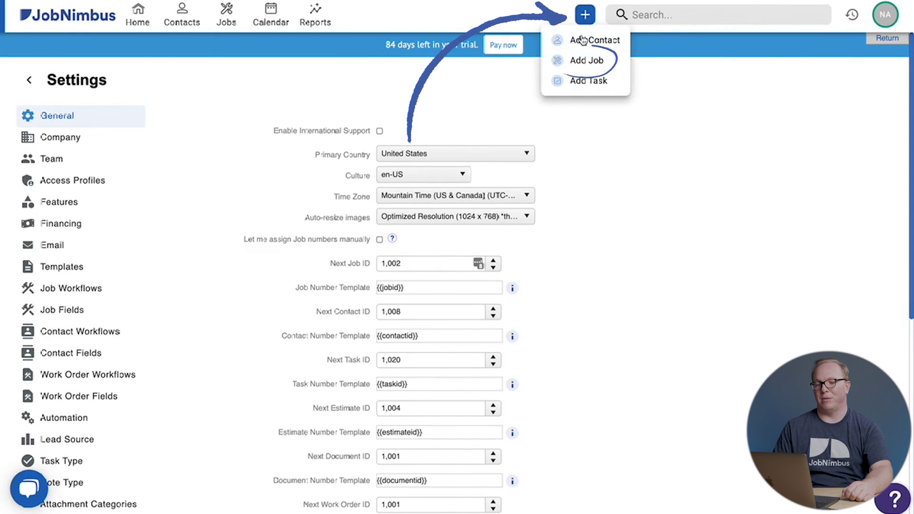
Start a new job via Add Job, opening the Create Job form with its Insurance Claim Number field.
click(581, 60)
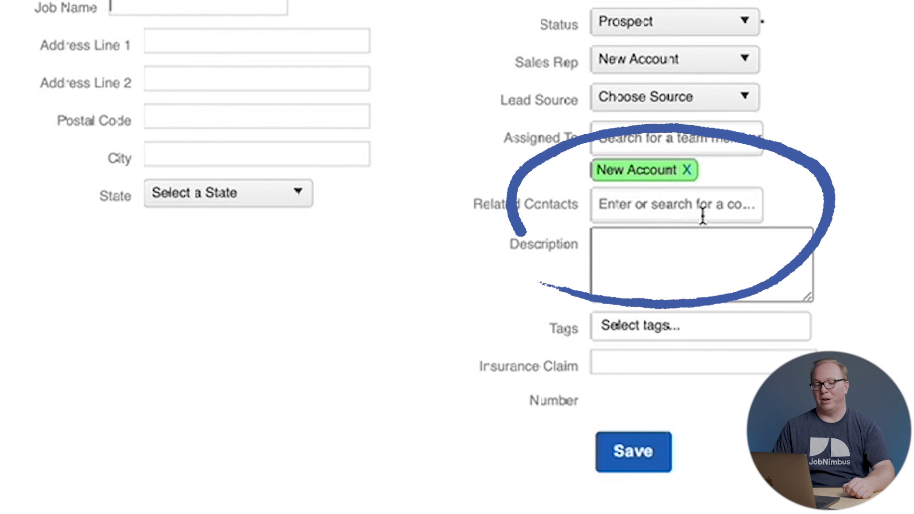
click(699, 217)
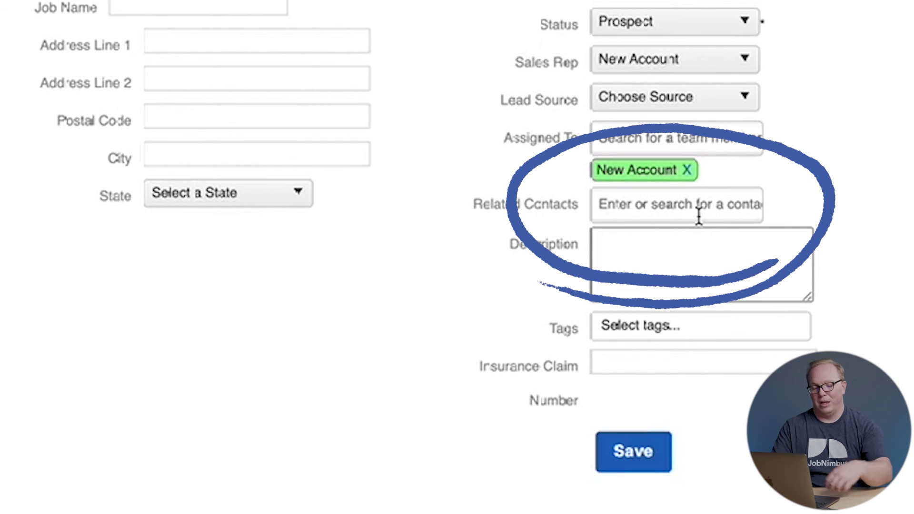
Search Related Contacts for the existing customer and make them the primary contact, auto-filling the job name.
text(john)
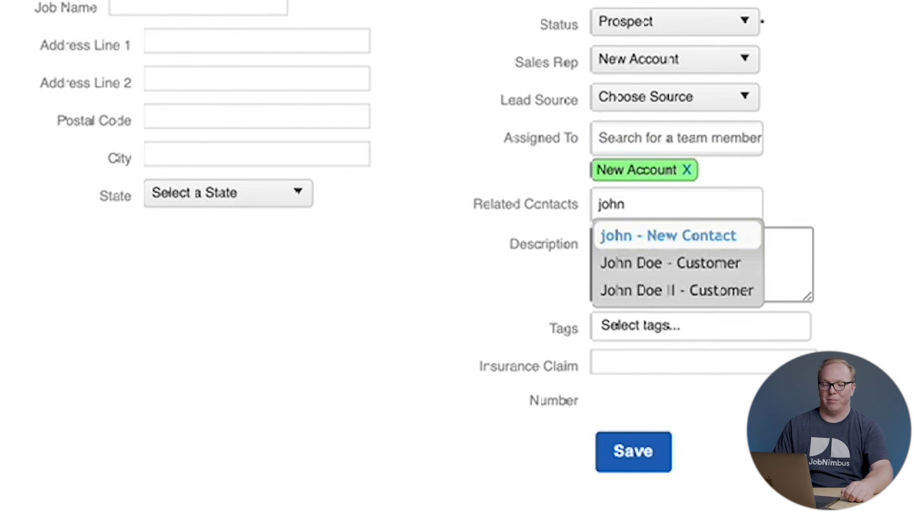
click(686, 293)
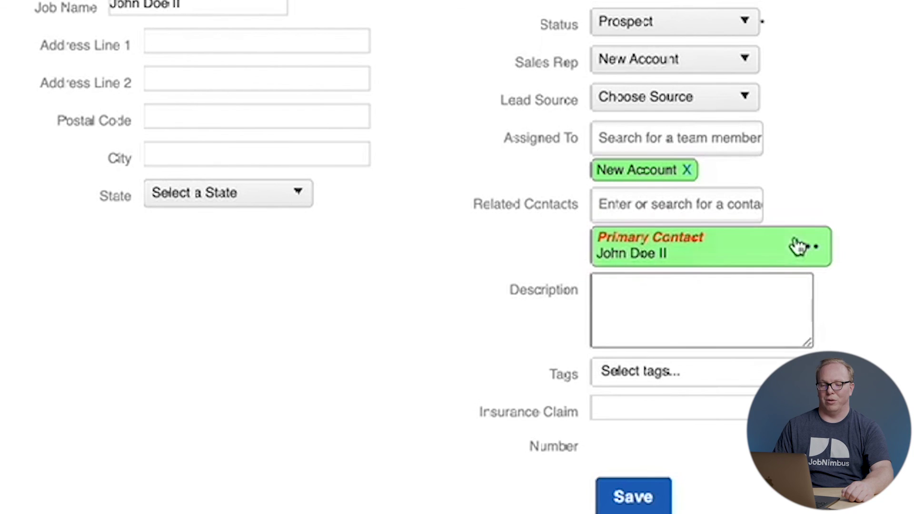